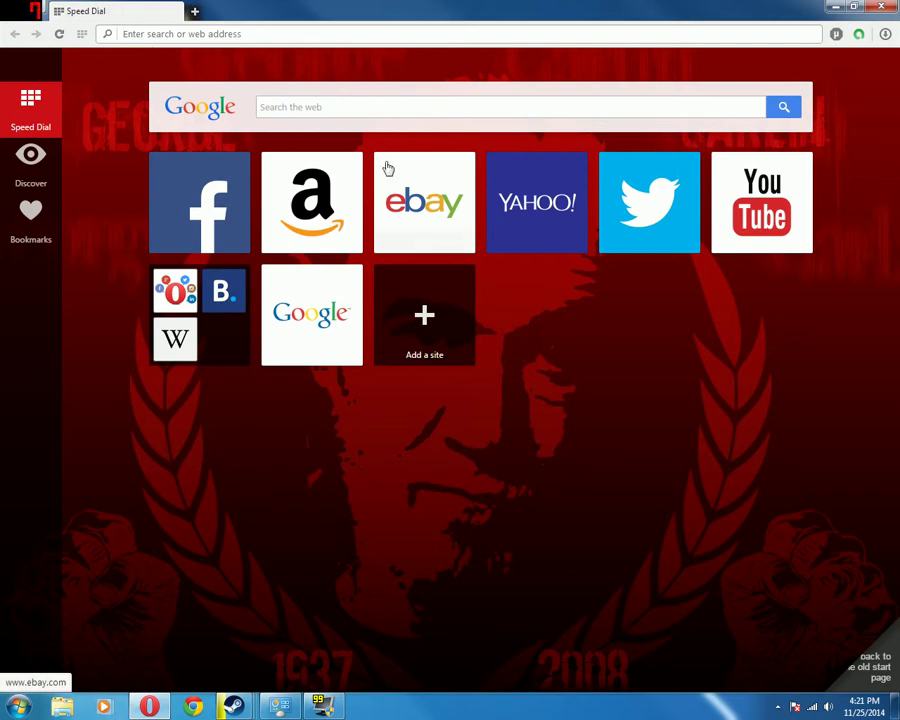
# Open the website freedns.afraid.org
pyautogui.click(280, 34)
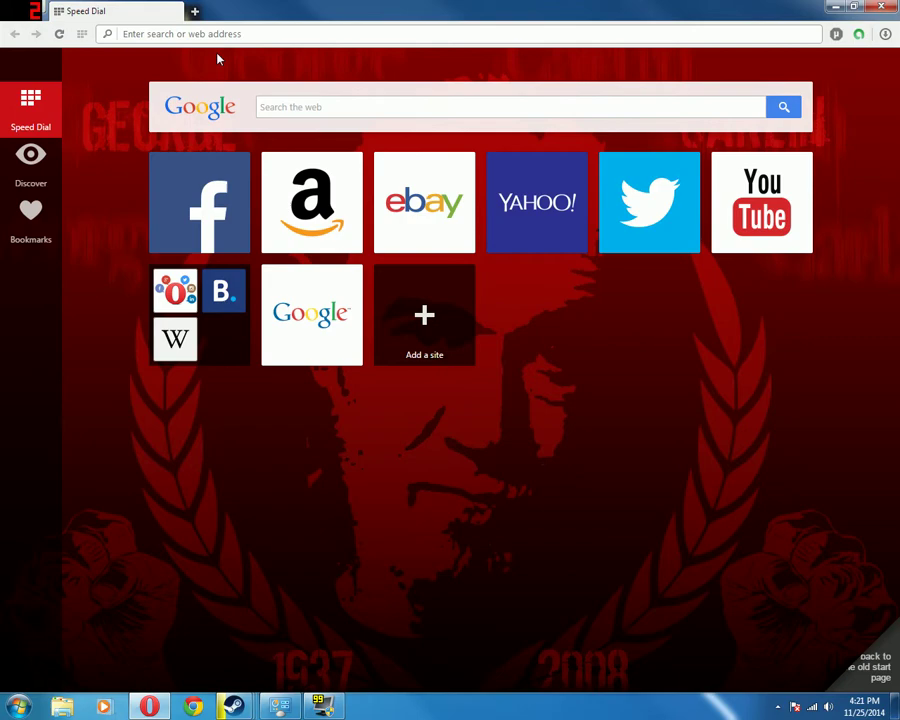
pyautogui.write('freedns.afraid.org')
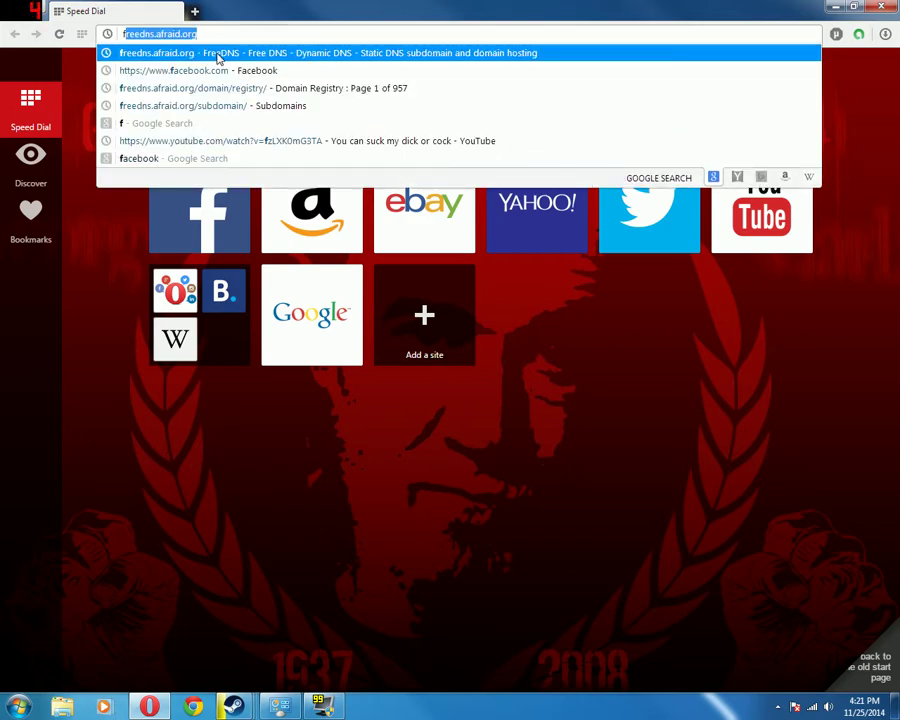
pyautogui.press('Right')
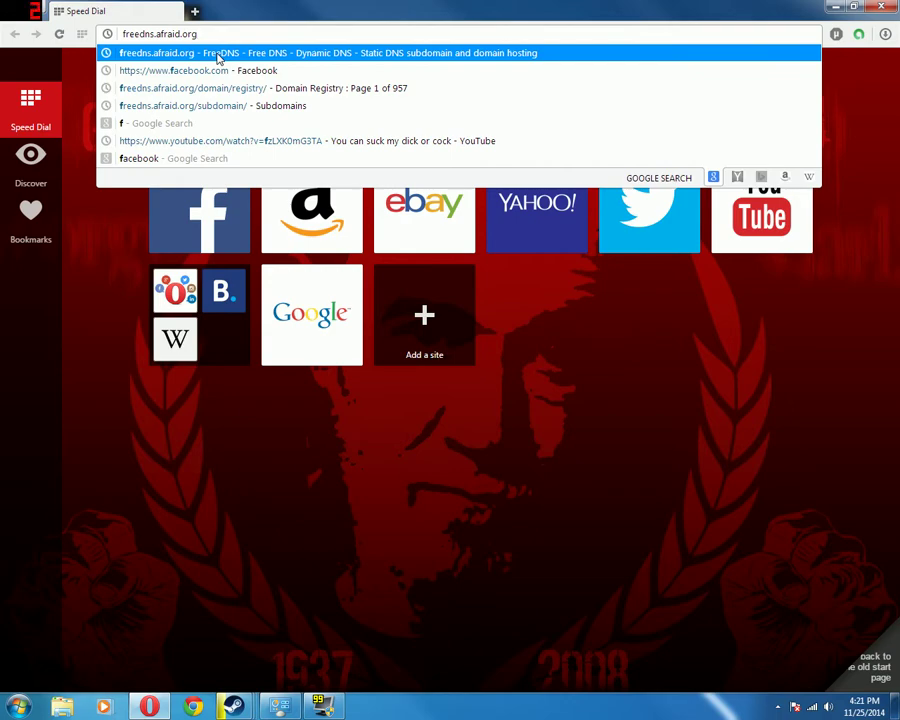
pyautogui.press('Return')
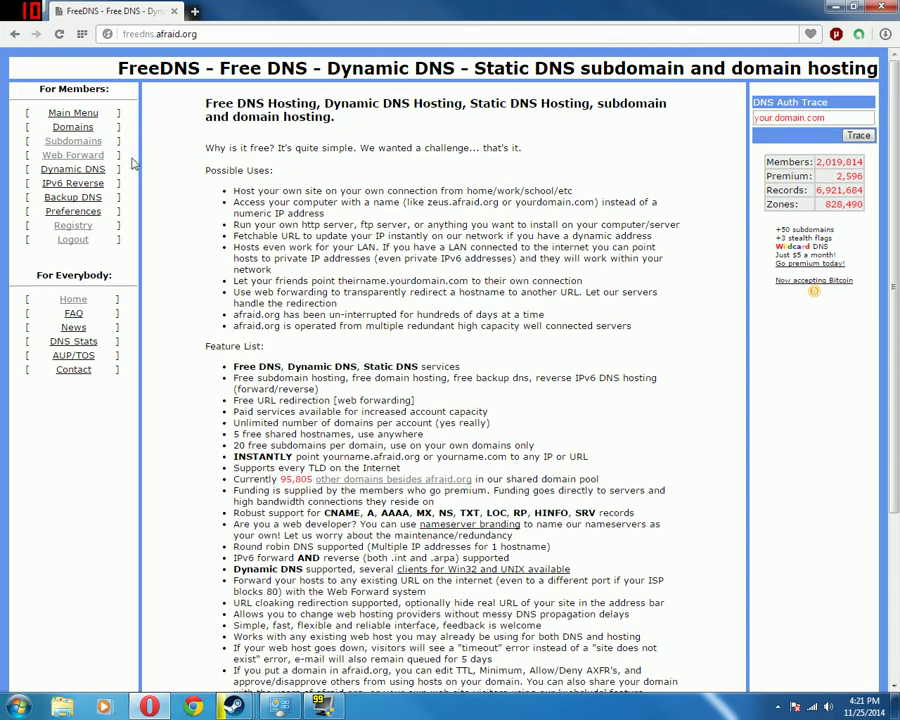
# Open the members' account preferences and log out of the signed-in account
pyautogui.click(73, 141)
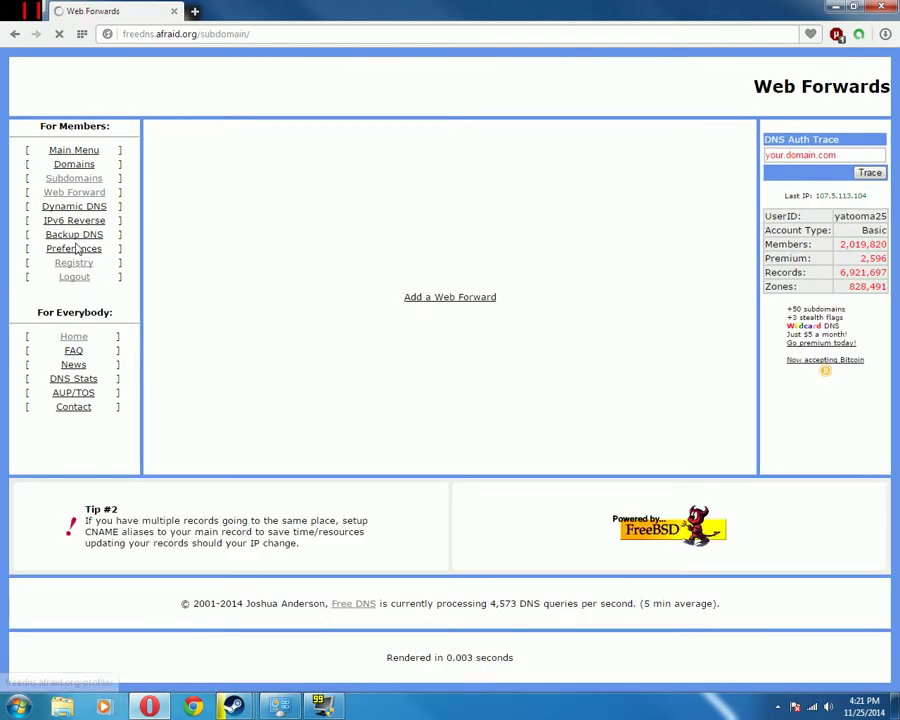
pyautogui.click(70, 247)
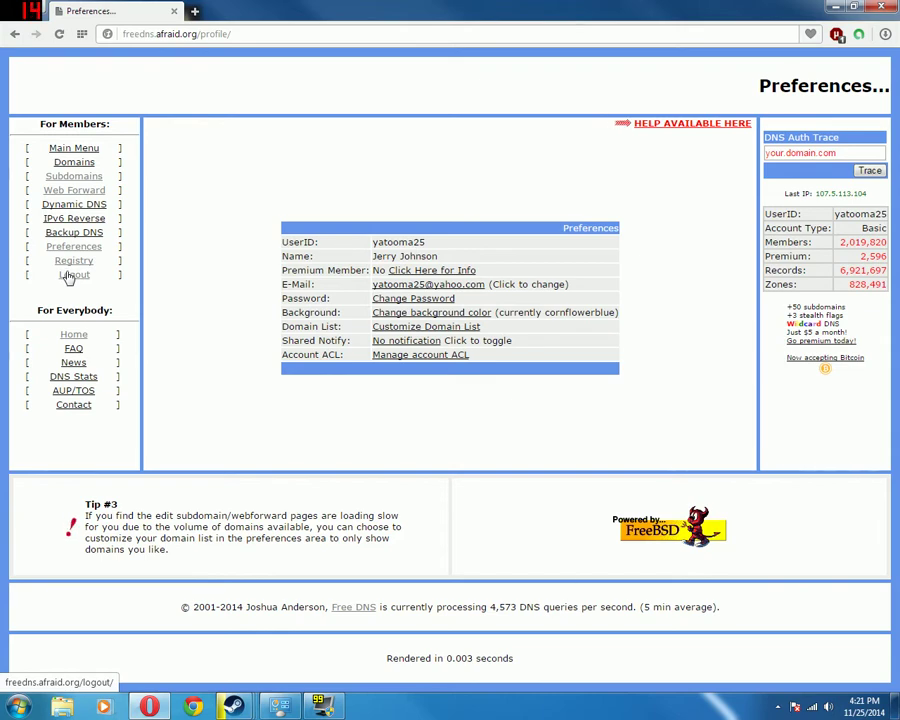
pyautogui.click(70, 275)
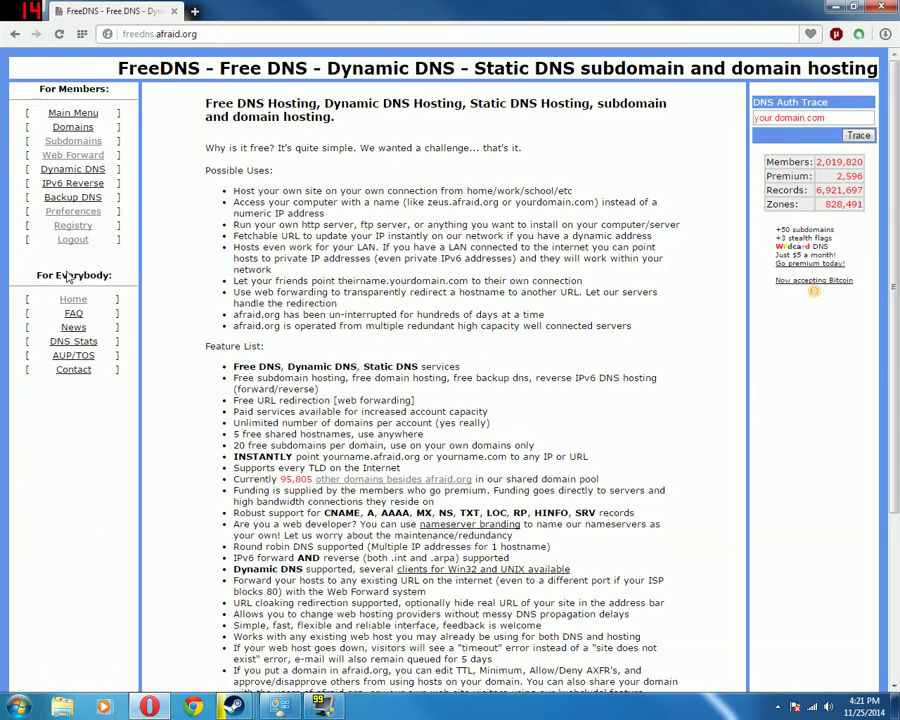
# Open the account sign-up form and go through its name, UserID, password, e-mail and captcha fields
pyautogui.click(74, 156)
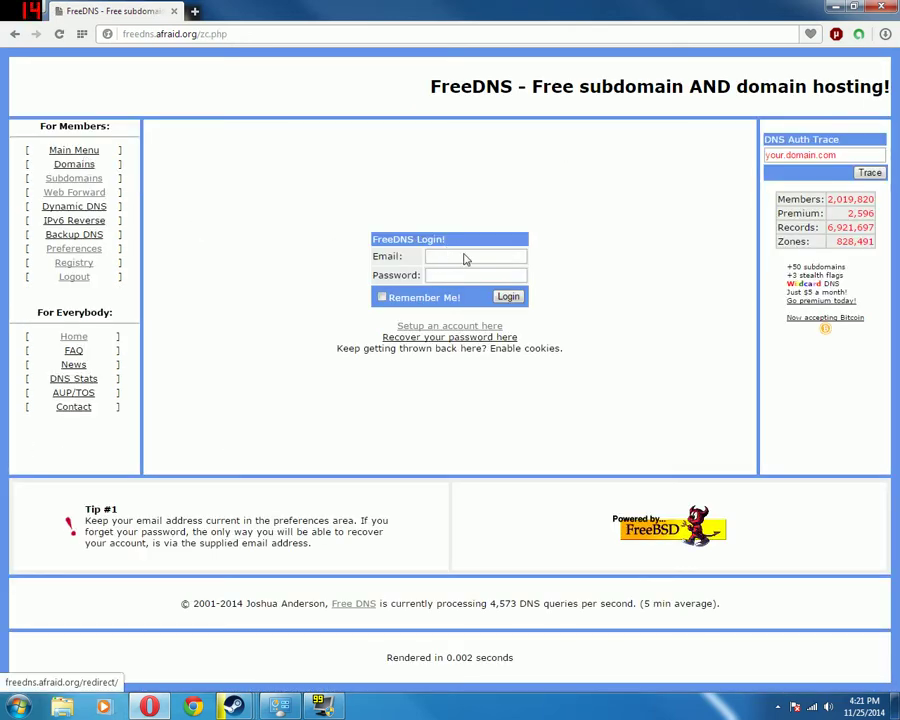
pyautogui.click(468, 256)
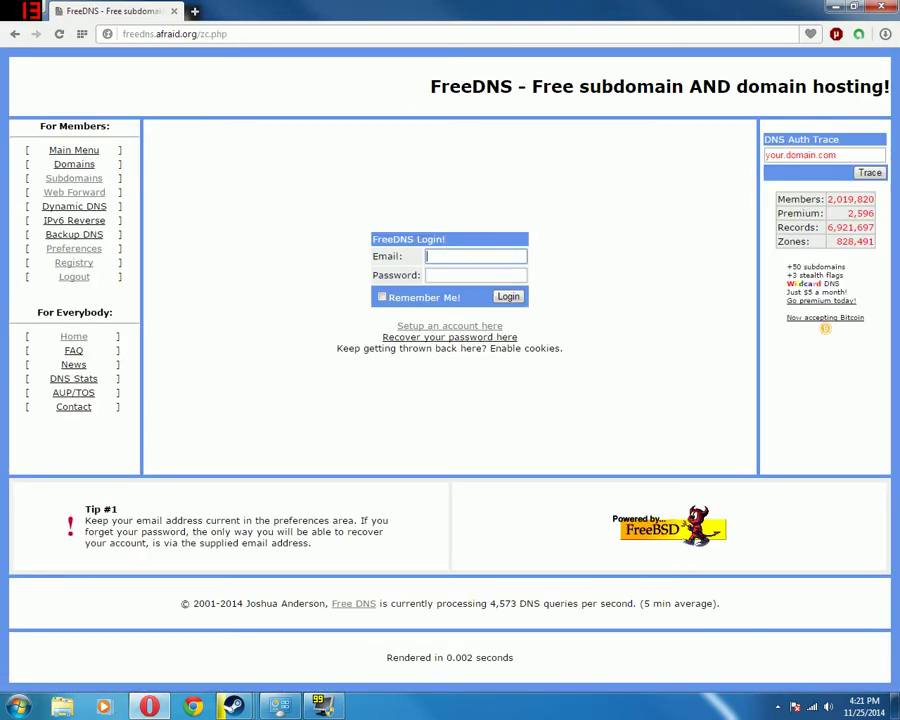
pyautogui.click(450, 326)
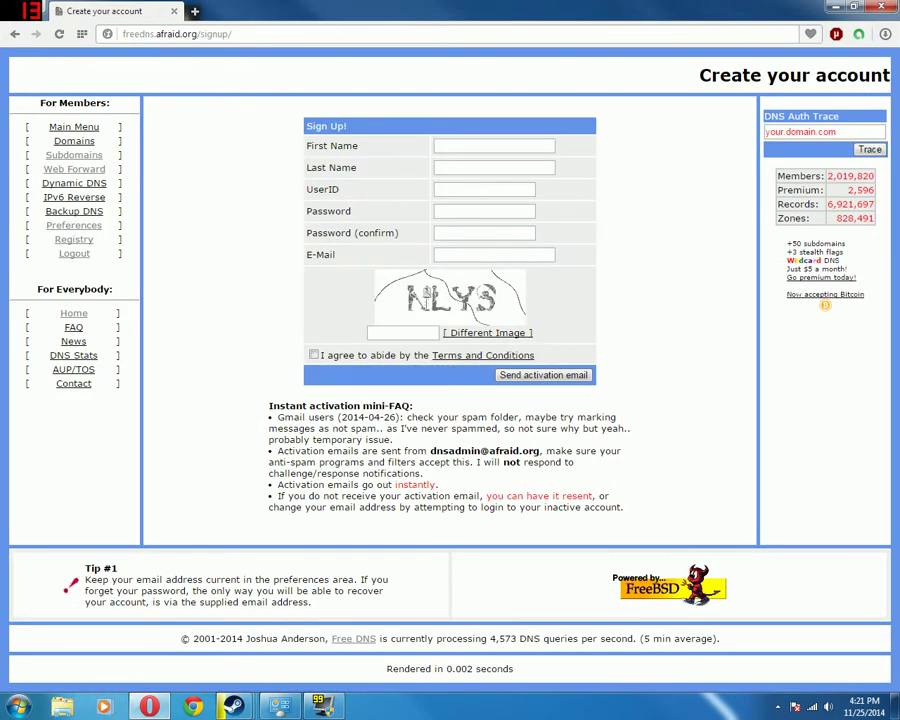
pyautogui.click(494, 255)
pyautogui.click(494, 146)
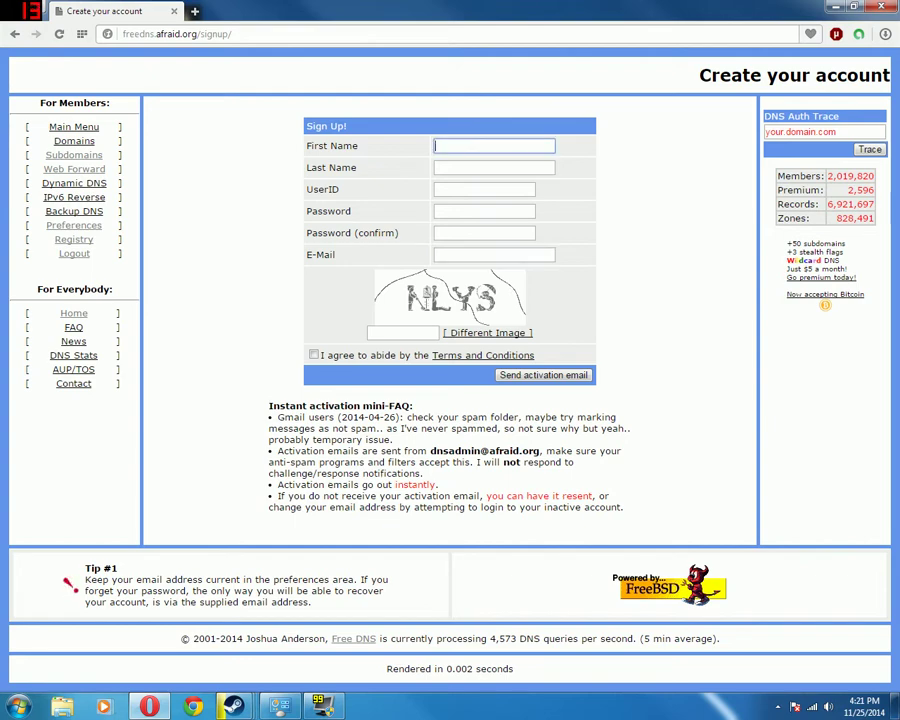
pyautogui.press('Tab')
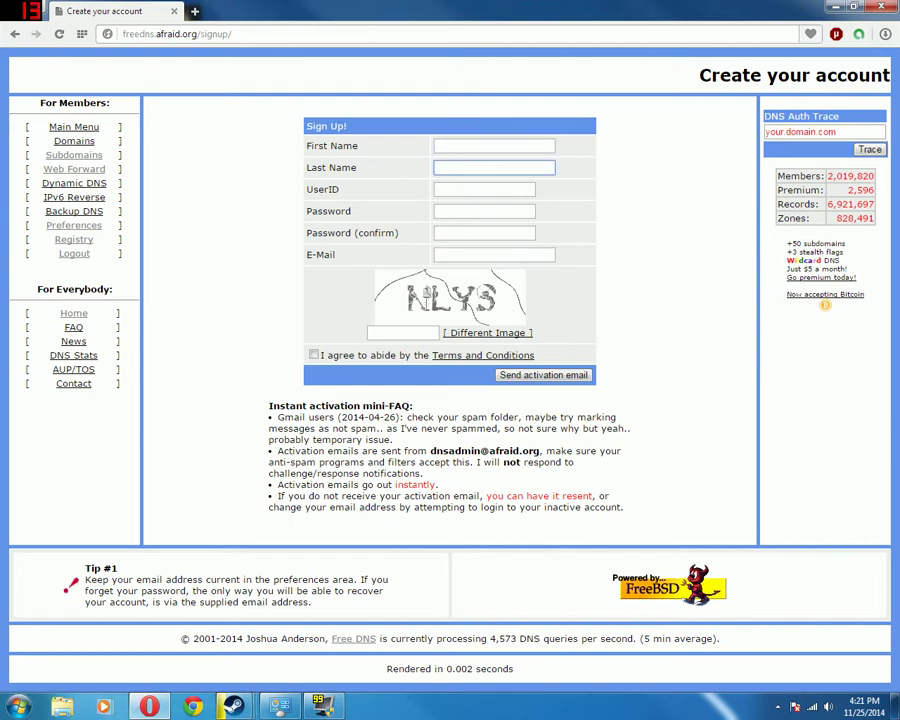
pyautogui.click(494, 146)
pyautogui.press('Tab')
pyautogui.press('Tab')
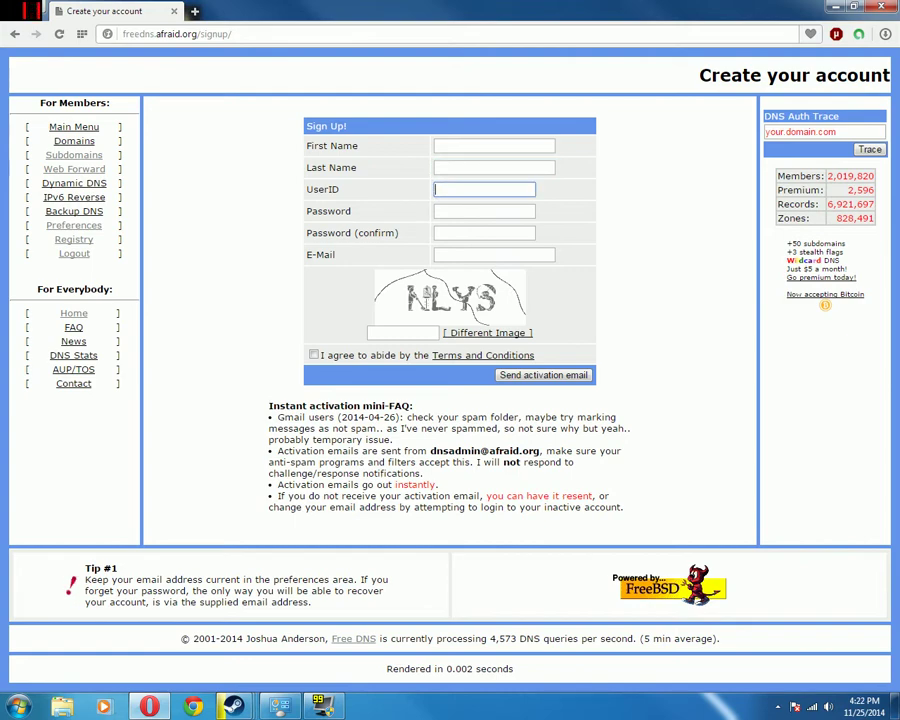
pyautogui.press('Tab')
pyautogui.press('Tab')
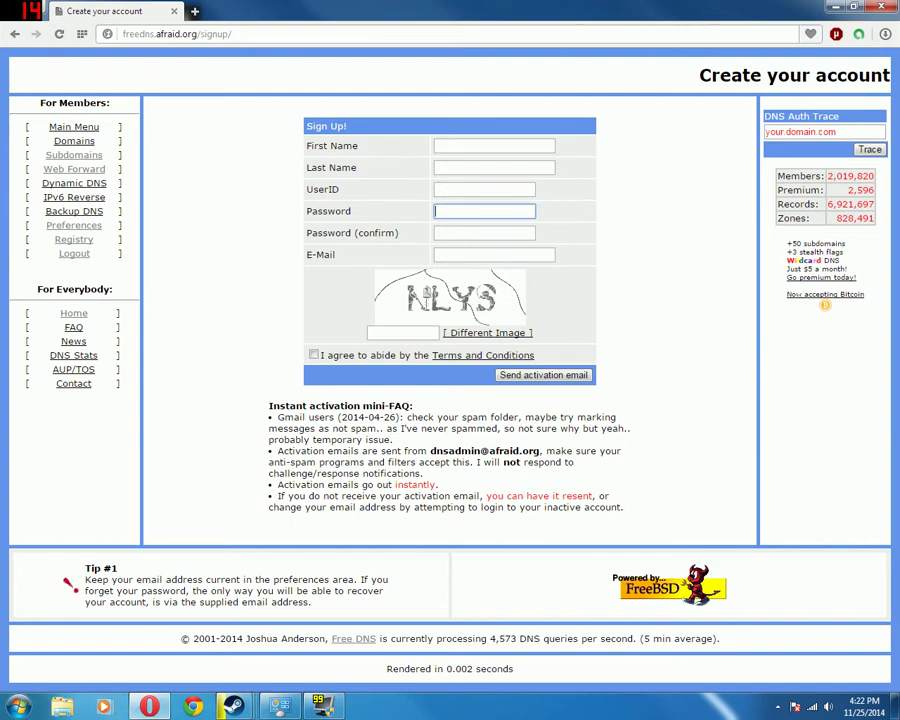
pyautogui.press('Tab')
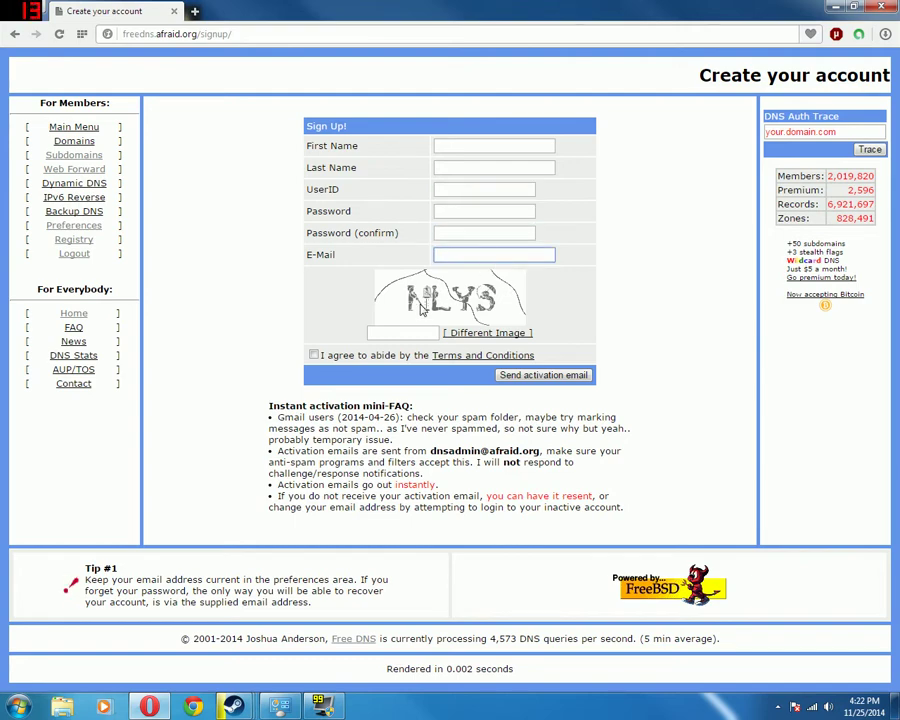
pyautogui.press('Tab')
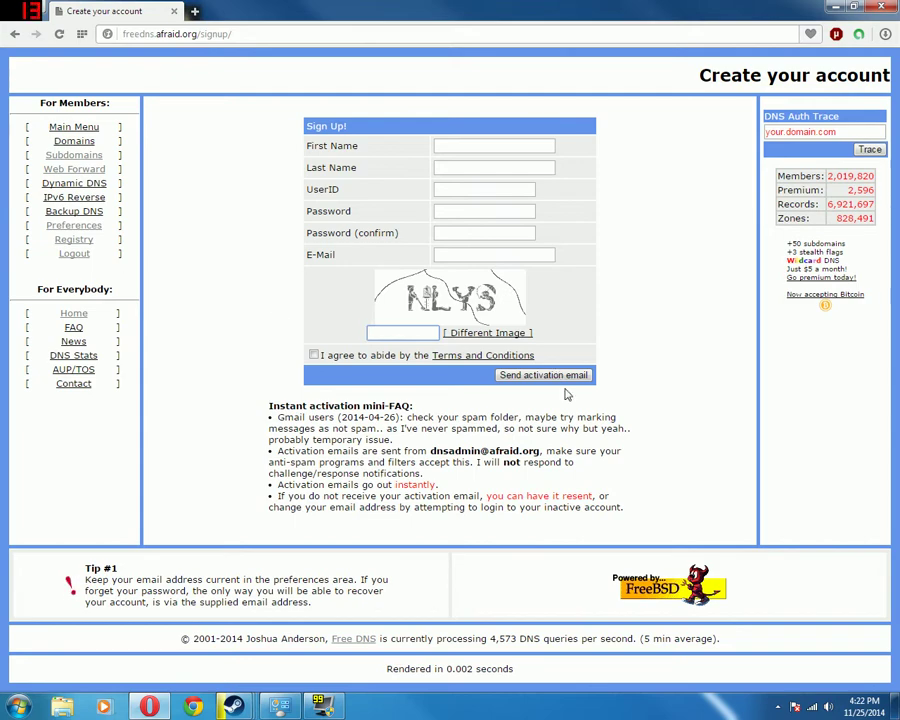
# Log in to the existing account with the account e-mail and password
pyautogui.click(76, 173)
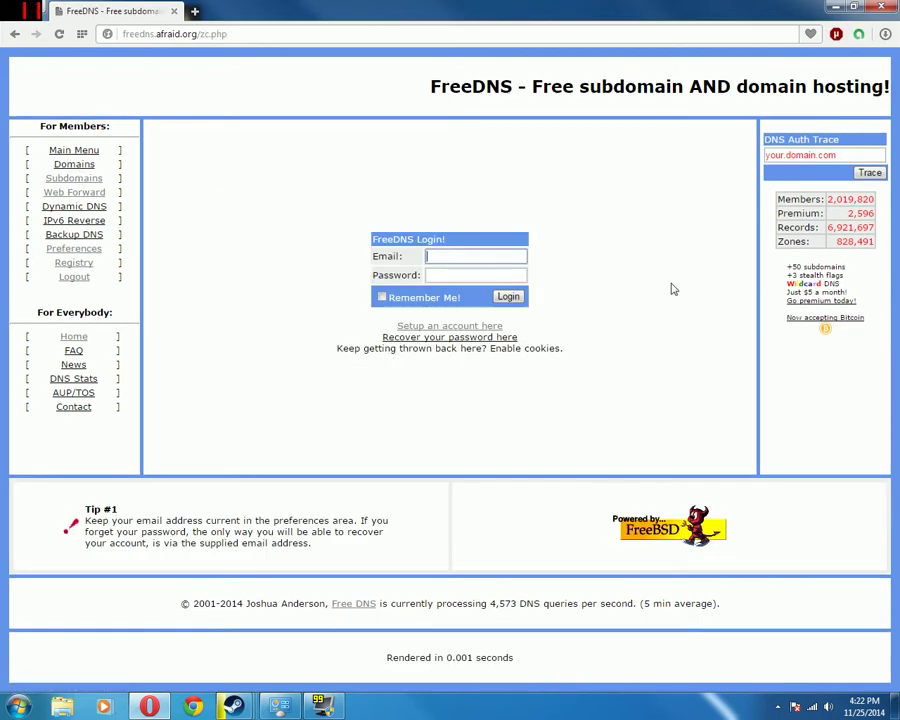
pyautogui.write('y')
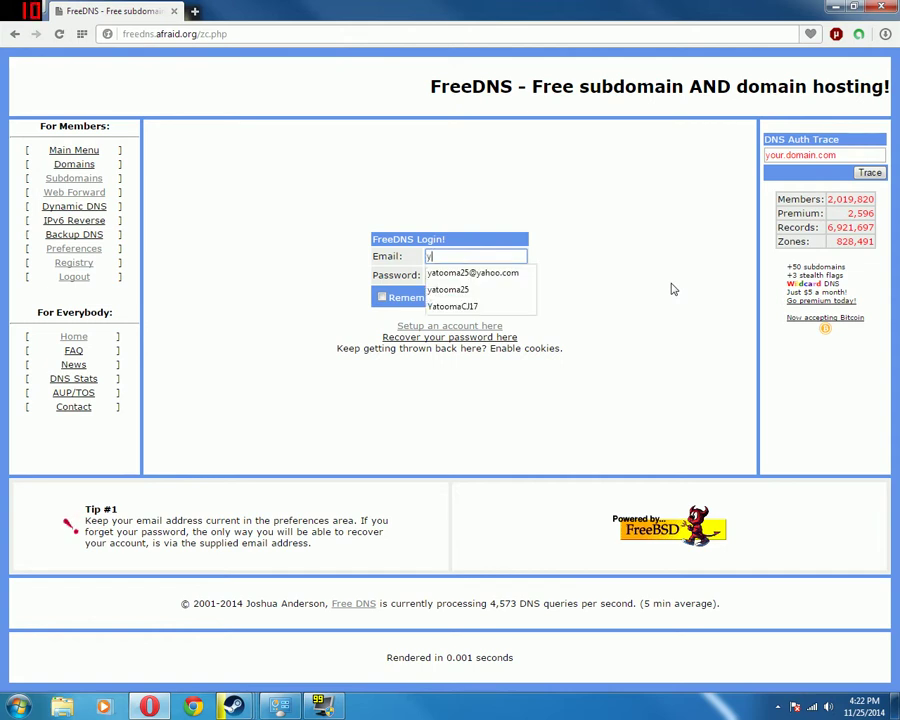
pyautogui.press('Down')
pyautogui.press('Tab')
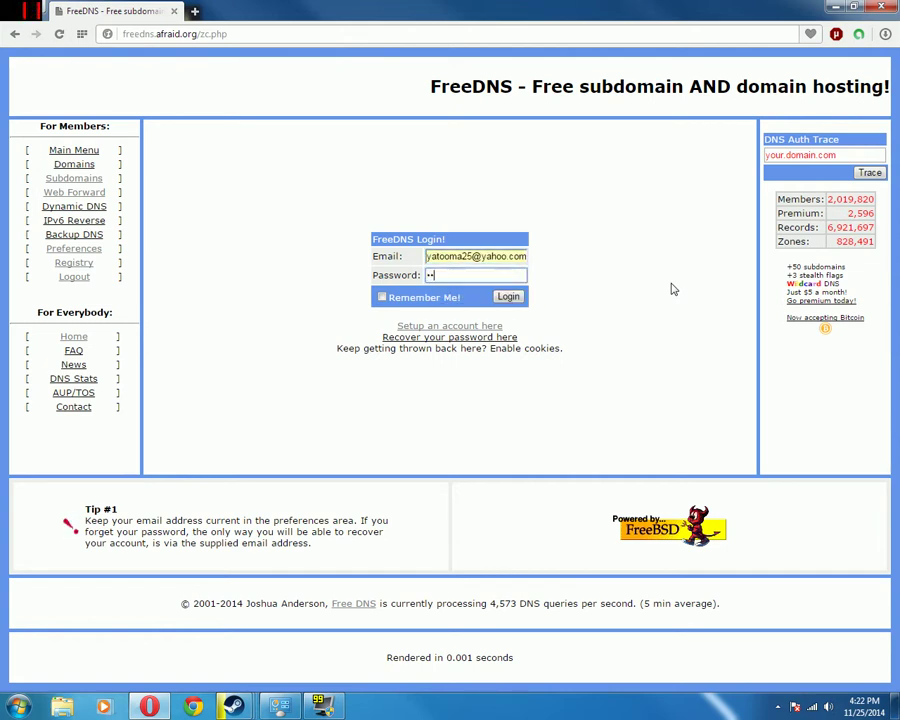
pyautogui.write('********')
pyautogui.press('Return')
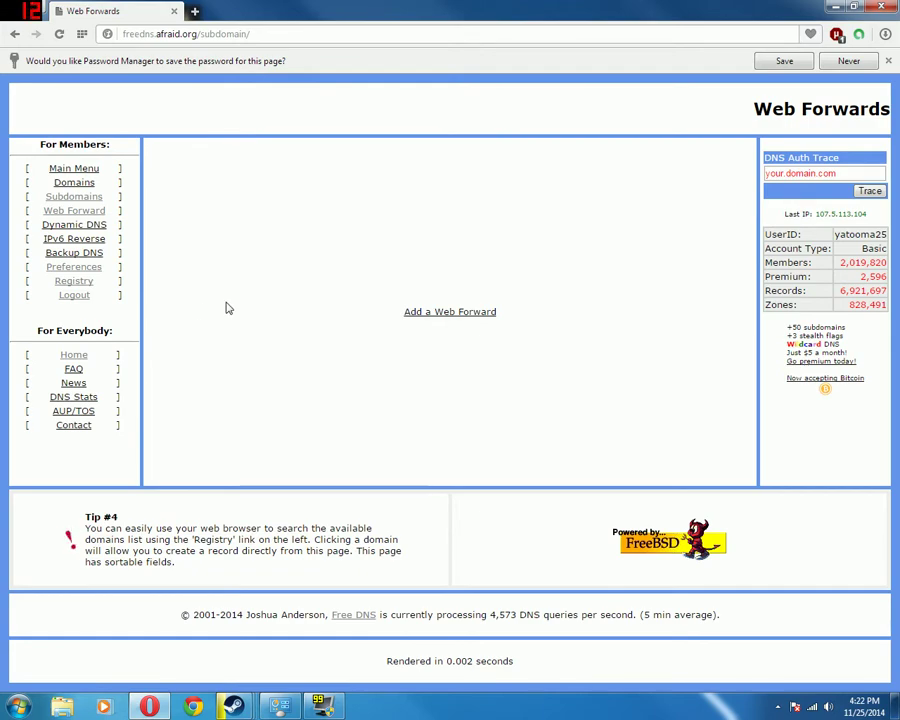
# Open the domain registry and look through the first page of shared domains, including us.to and uk.to
pyautogui.click(72, 281)
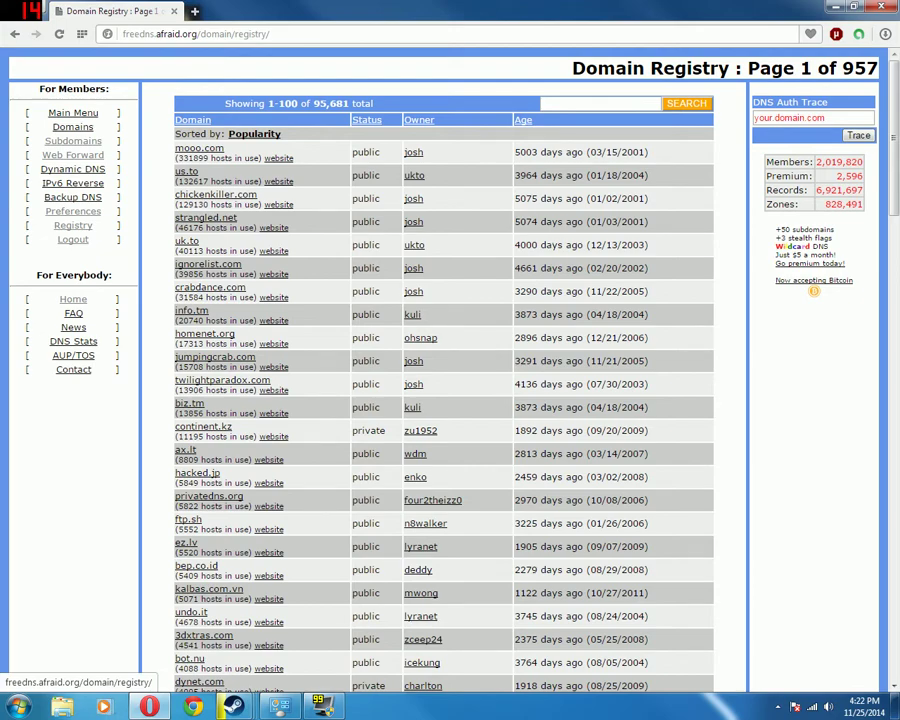
pyautogui.scroll(-3, 896, 346)
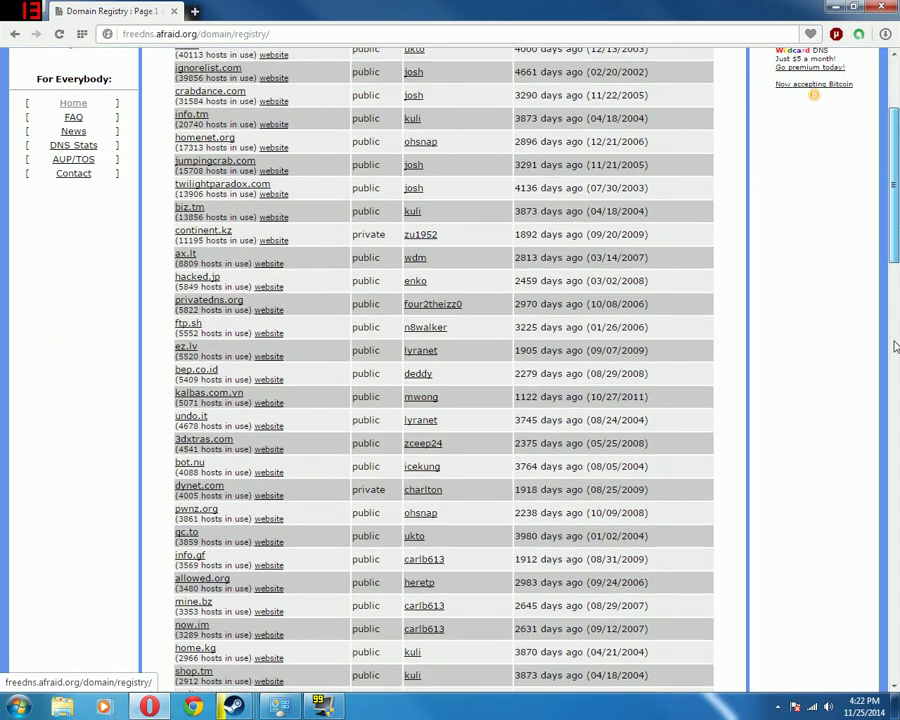
pyautogui.scroll(-15, 896, 346)
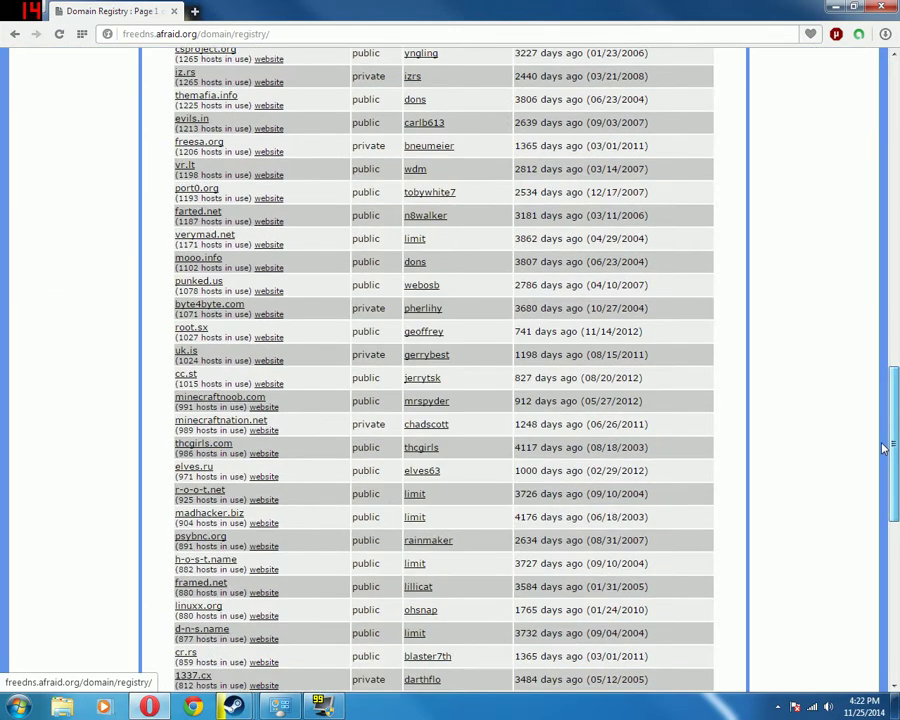
pyautogui.moveTo(884, 448); pyautogui.dragTo(896, 640)
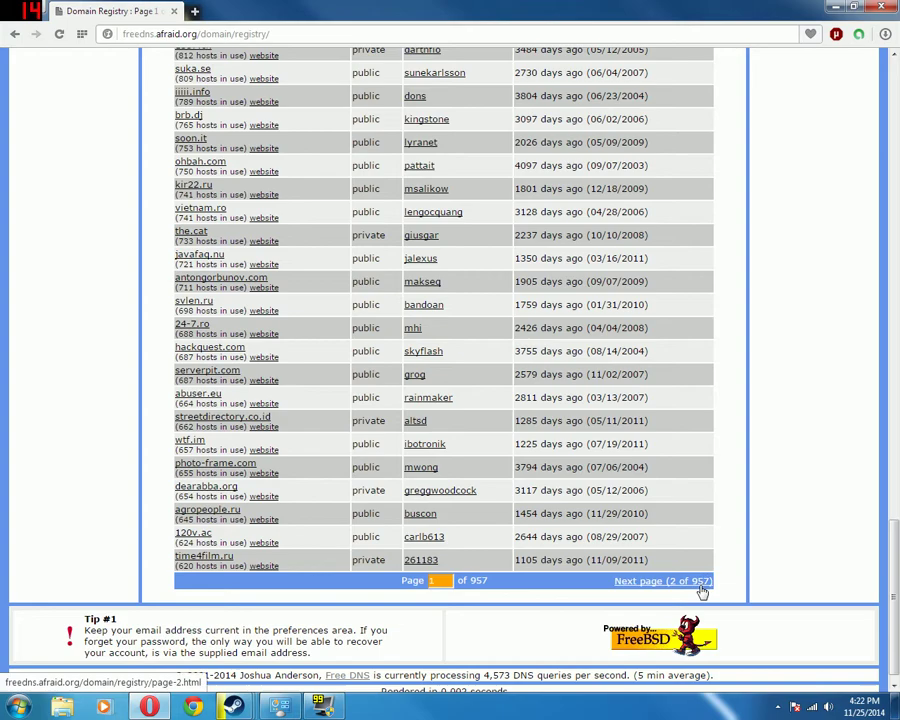
pyautogui.moveTo(896, 575); pyautogui.dragTo(882, 113)
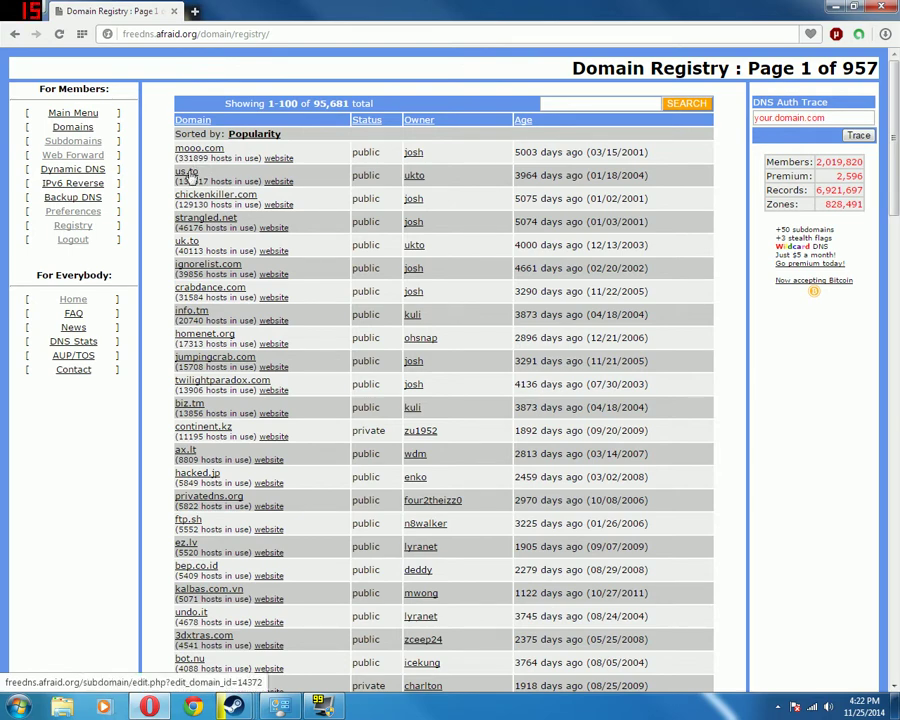
pyautogui.moveTo(197, 172); pyautogui.dragTo(163, 173)
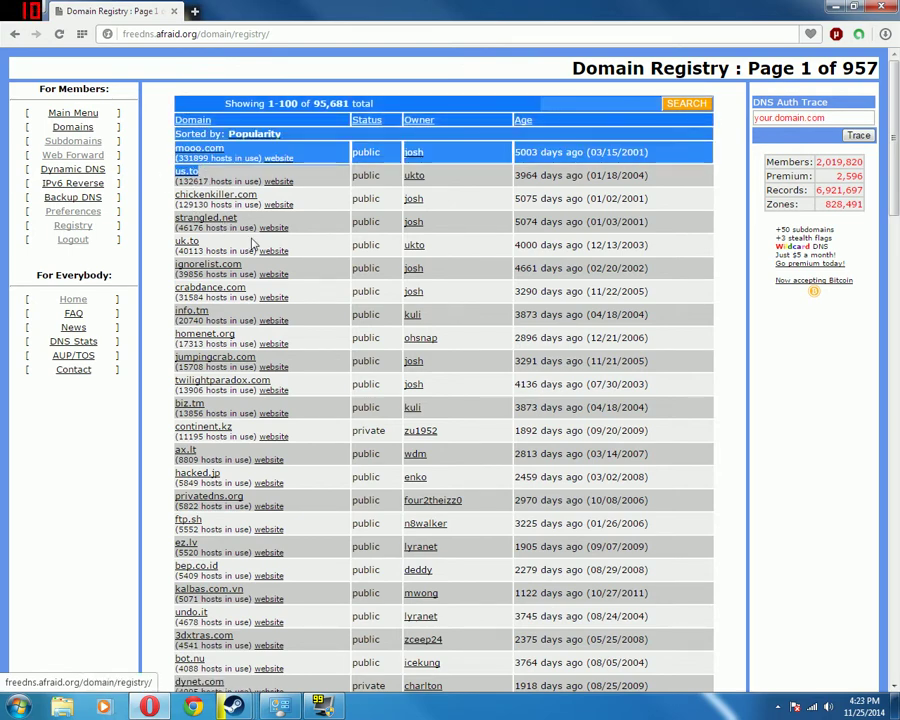
pyautogui.keyDown('shift'); pyautogui.click(187, 243); pyautogui.keyUp('shift')
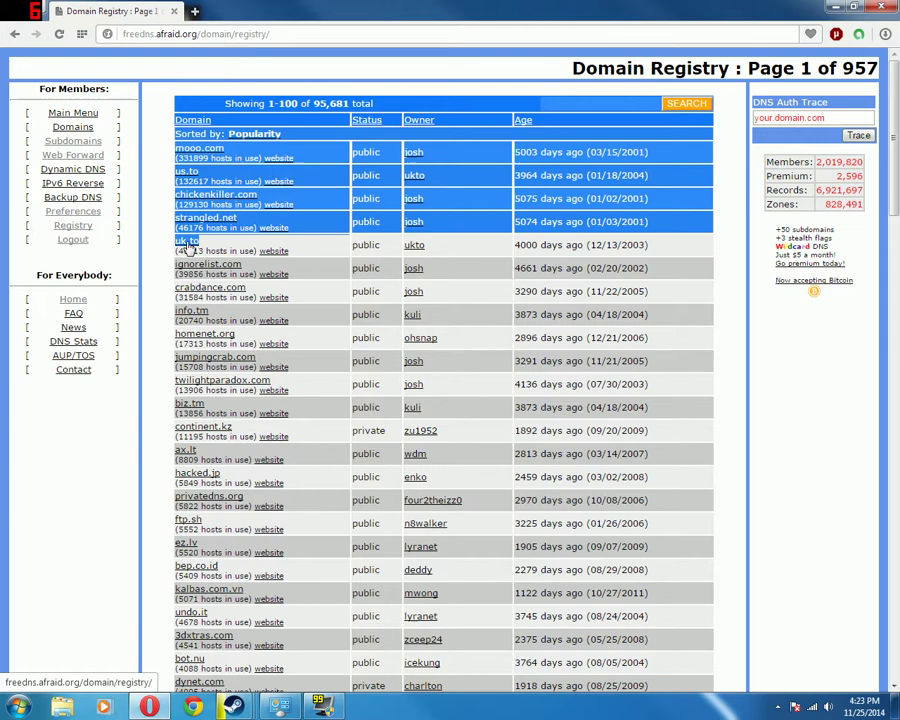
pyautogui.click(183, 245)
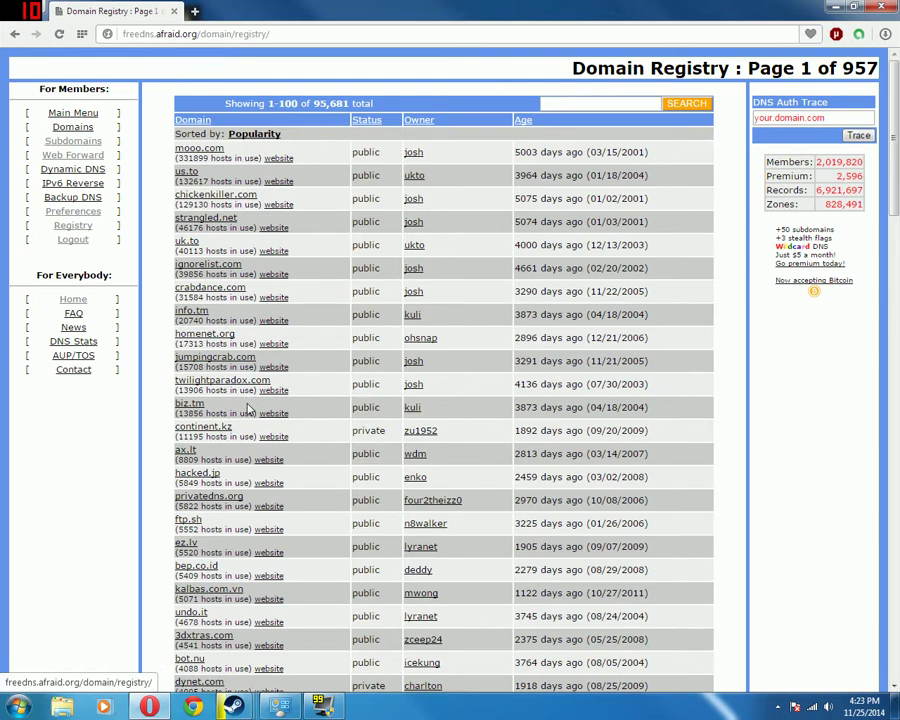
# Start a new type A subdomain on the us.to domain and name it lkjhfasbeaiouyf
pyautogui.click(187, 172)
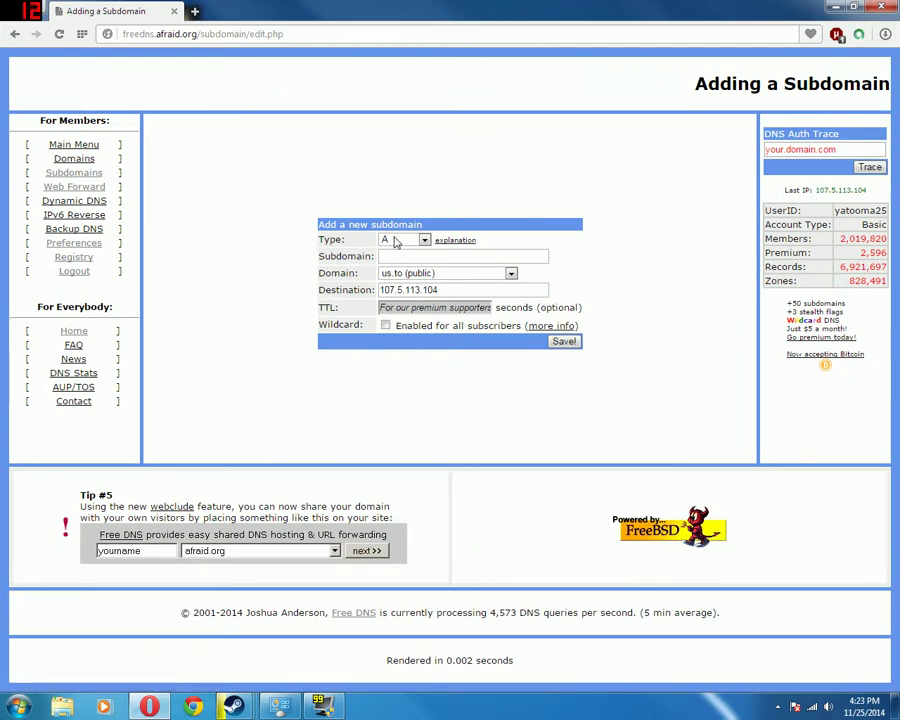
pyautogui.click(396, 242)
pyautogui.click(398, 246)
pyautogui.click(390, 256)
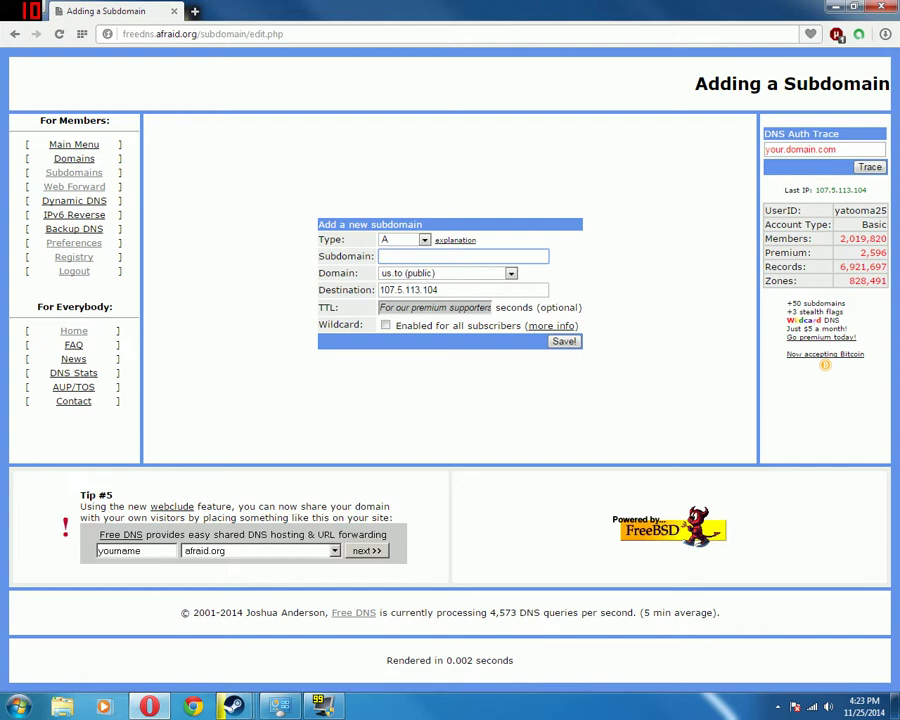
pyautogui.write('lkjhfasbeaiouyf')
pyautogui.press('Tab')
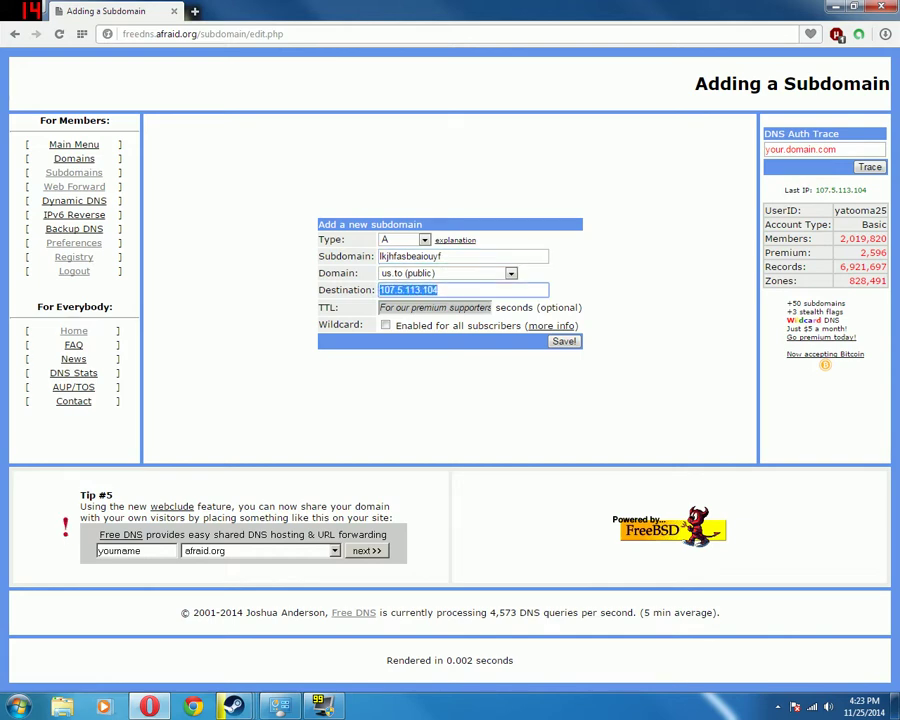
# Check the destination IP address of the new subdomain and save the record
pyautogui.press('End')
pyautogui.hotkey('shift', 'Left')
pyautogui.hotkey('shift', 'Left')
pyautogui.hotkey('shift', 'Left')
pyautogui.hotkey('shift', 'Left')
pyautogui.hotkey('shift', 'Left')
pyautogui.hotkey('shift', 'Left')
pyautogui.hotkey('shift', 'Left')
pyautogui.hotkey('shift', 'Home')
pyautogui.hotkey('shift', 'Right')
pyautogui.hotkey('shift', 'Right')
pyautogui.press('End')
pyautogui.hotkey('shift', 'Left')
pyautogui.hotkey('shift', 'Left')
pyautogui.hotkey('shift', 'Left')
pyautogui.hotkey('shift', 'Left')
pyautogui.hotkey('shift', 'Left')
pyautogui.hotkey('shift', 'Left')
pyautogui.hotkey('shift', 'Left')
pyautogui.hotkey('shift', 'Home')
pyautogui.press('BackSpace')
pyautogui.click(566, 341)
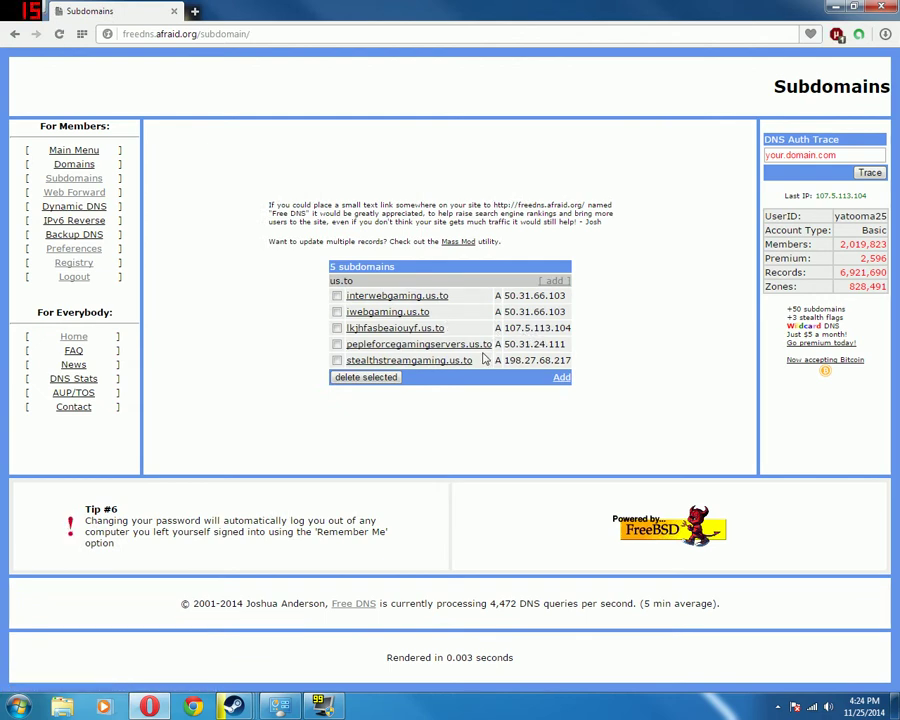
# Open the lkjhfasbeaiouyf.us.to record from the subdomain list for editing
pyautogui.moveTo(578, 362); pyautogui.dragTo(350, 300)
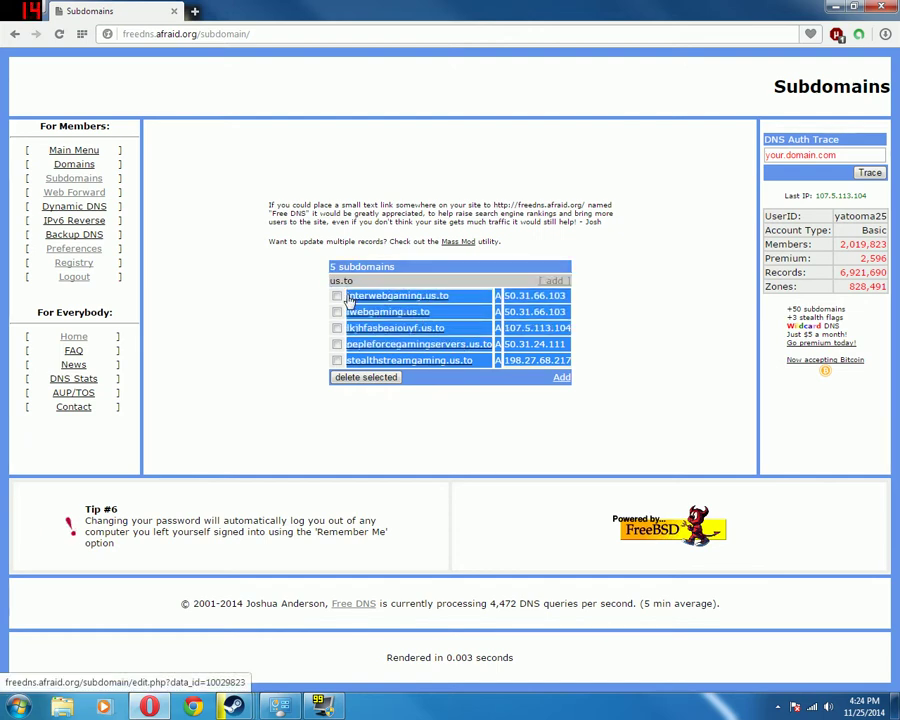
pyautogui.click(297, 301)
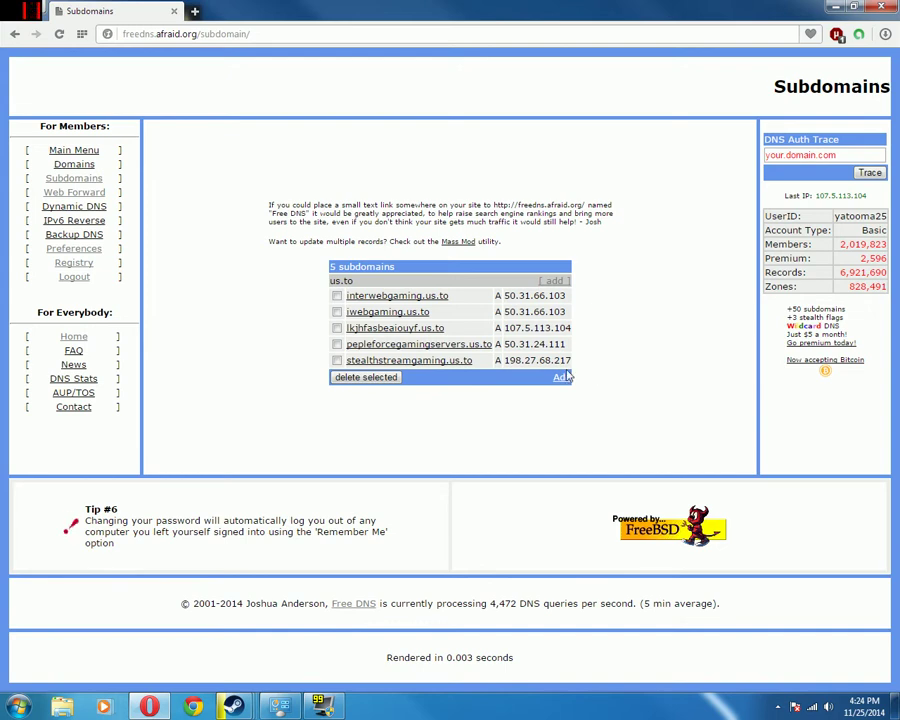
pyautogui.click(393, 329)
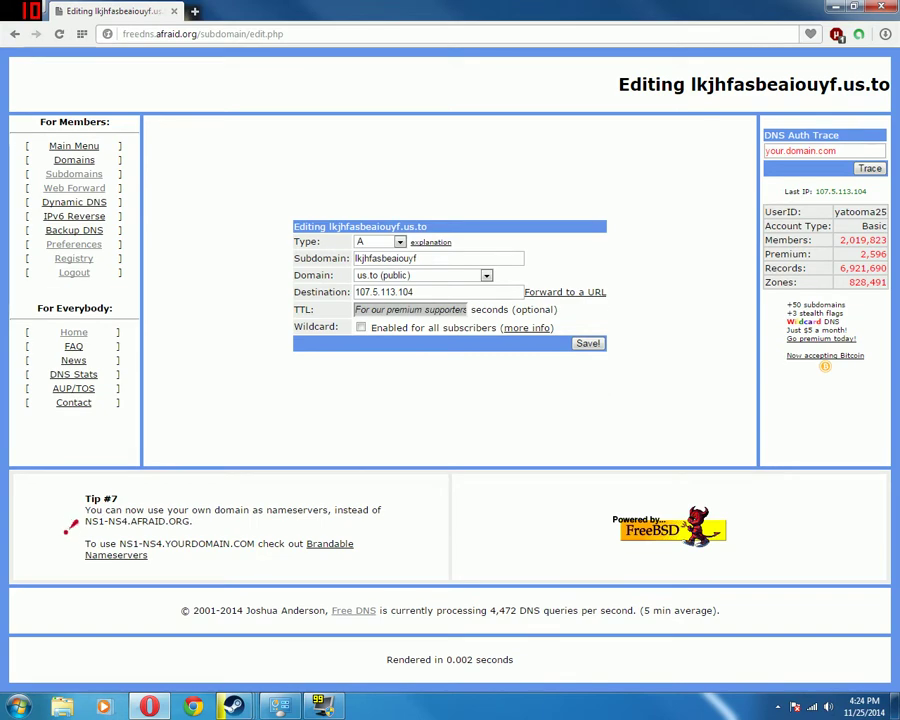
# Copy the record's subdomain name, try loading lkjhfasbeaiouyf.us.to in a new browser tab, and close that tab
pyautogui.moveTo(440, 258); pyautogui.dragTo(332, 256)
pyautogui.hotkey('ctrl', 'c')
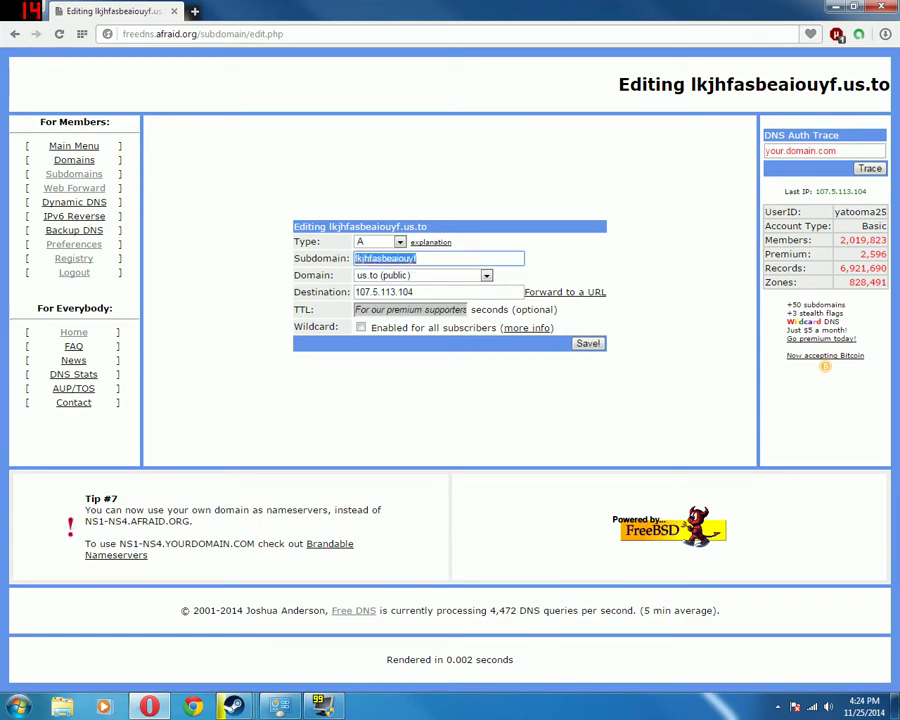
pyautogui.click(194, 12)
pyautogui.hotkey('ctrl', 'v')
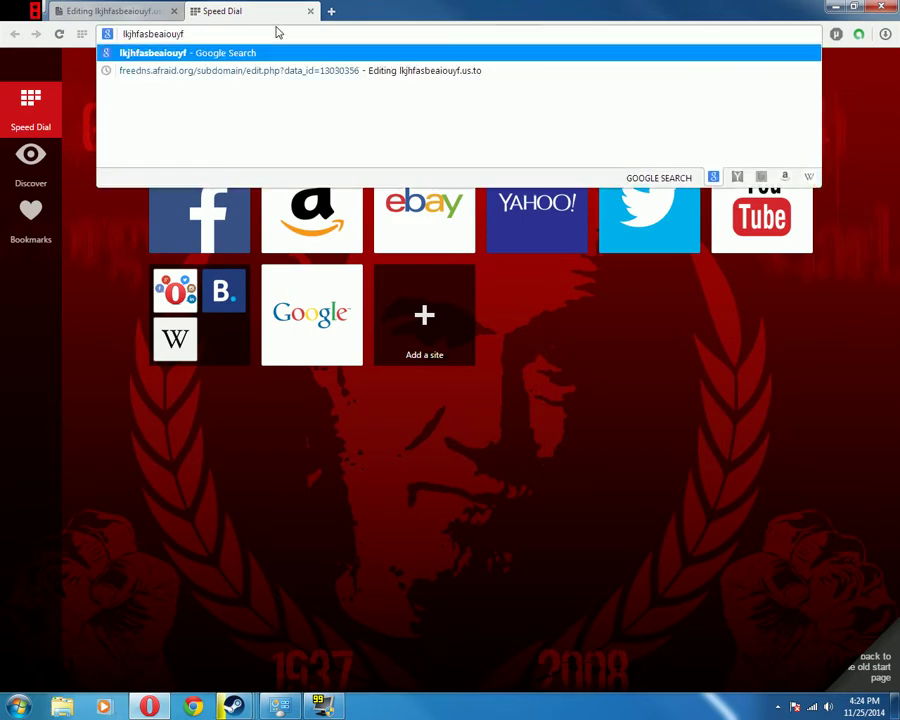
pyautogui.write('.us')
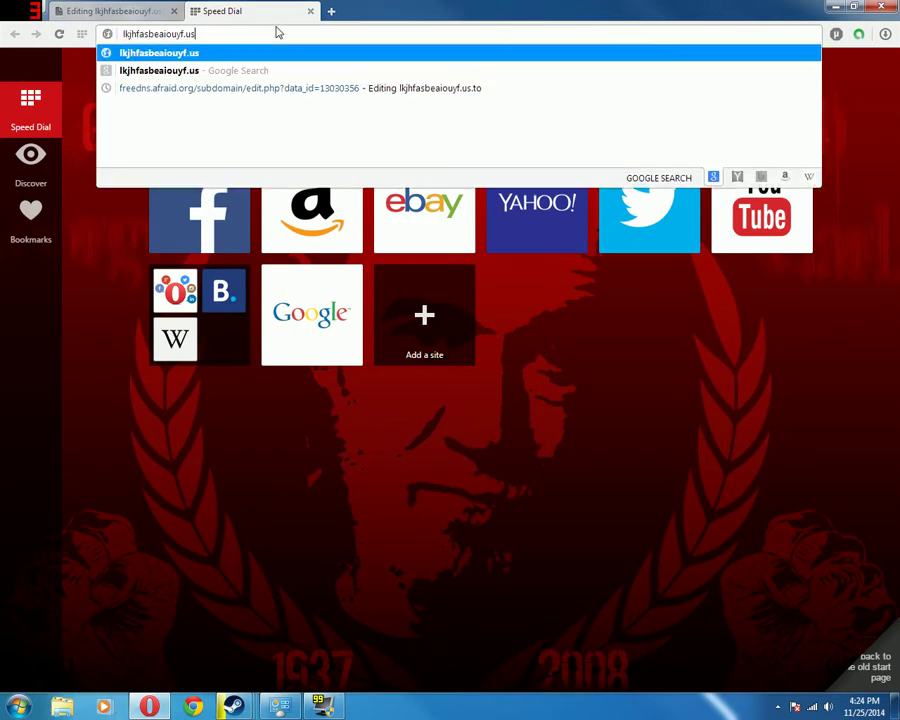
pyautogui.write('.to')
pyautogui.press('Return')
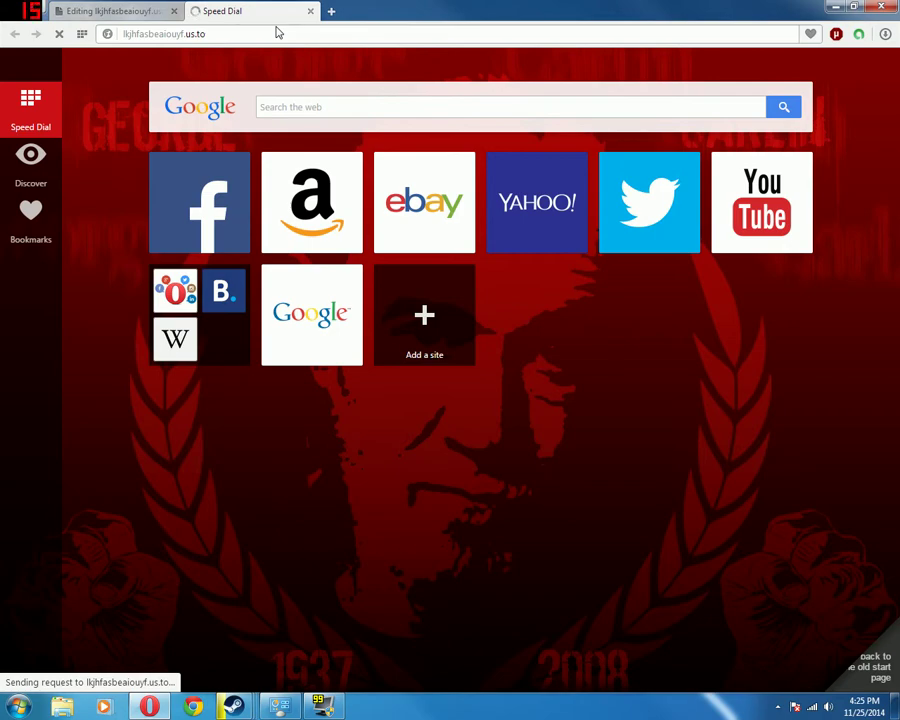
pyautogui.click(310, 11)
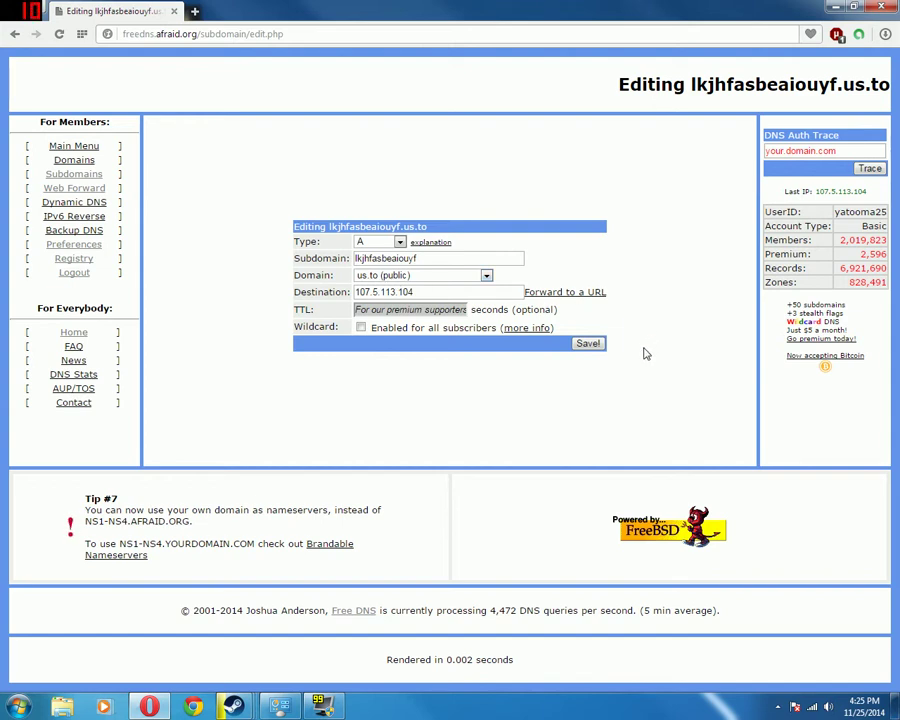
pyautogui.doubleClick(440, 261)
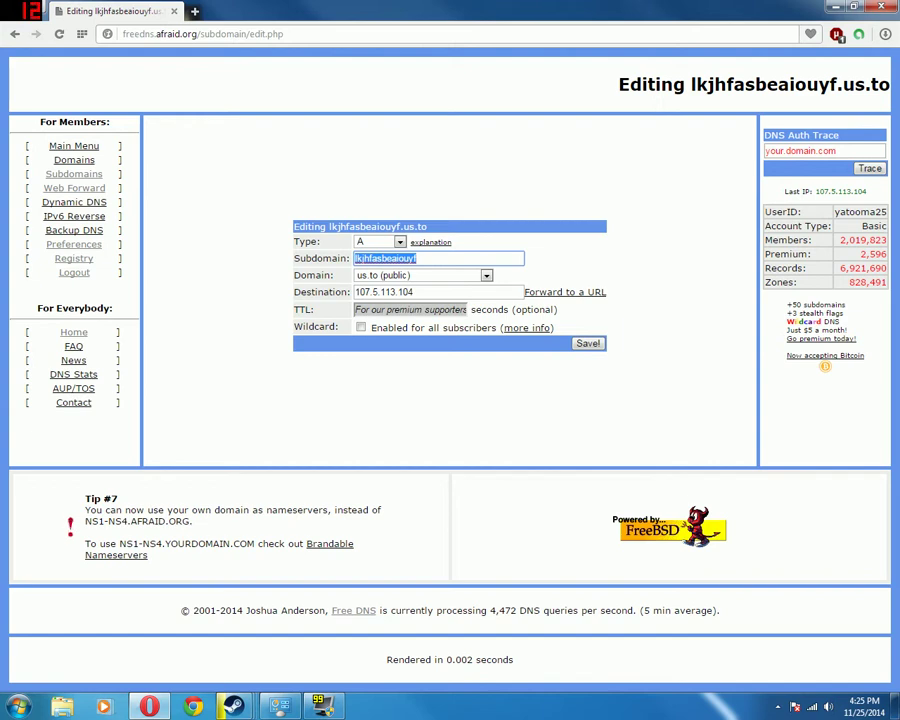
pyautogui.click(440, 261)
pyautogui.click(595, 265)
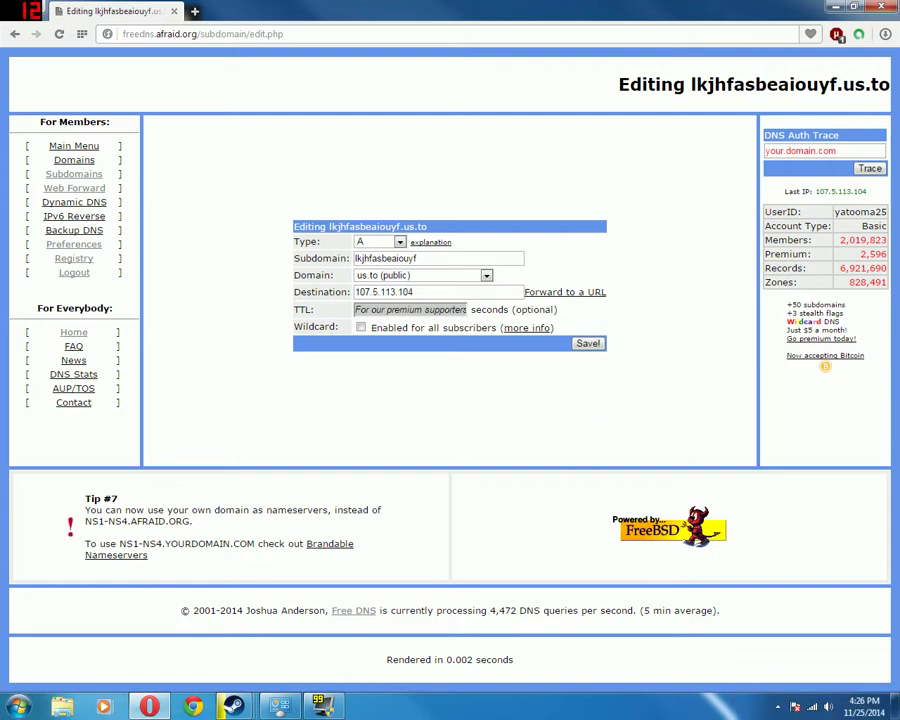
pyautogui.click(416, 291)
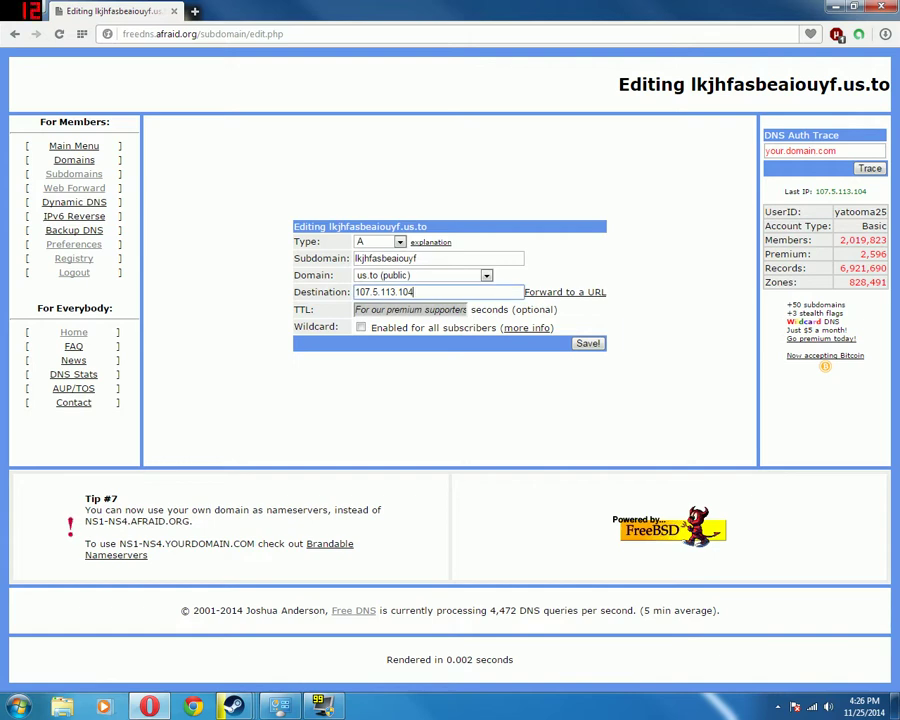
pyautogui.click(625, 269)
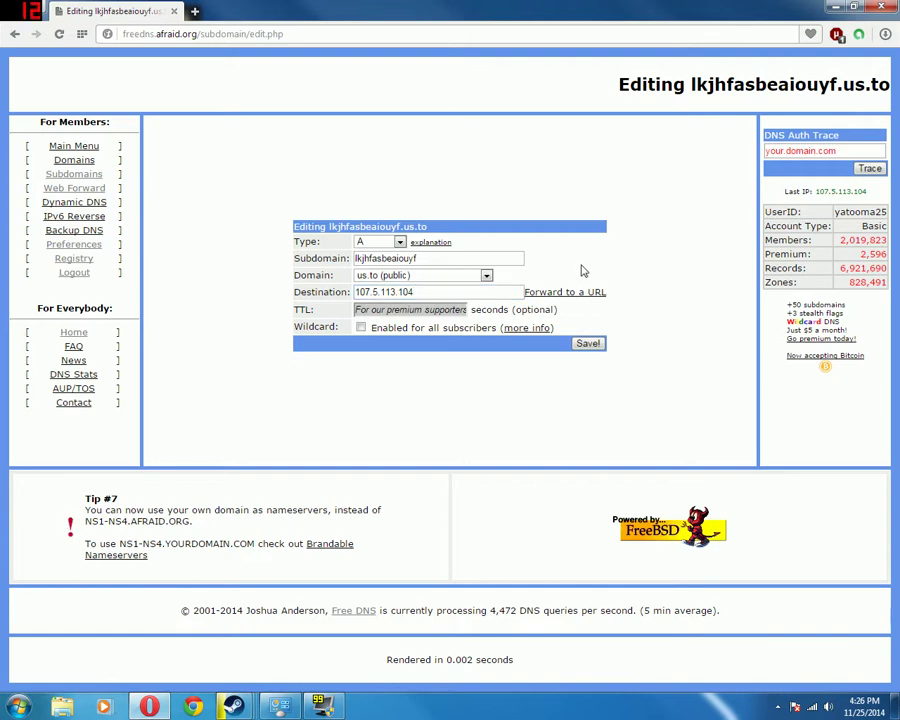